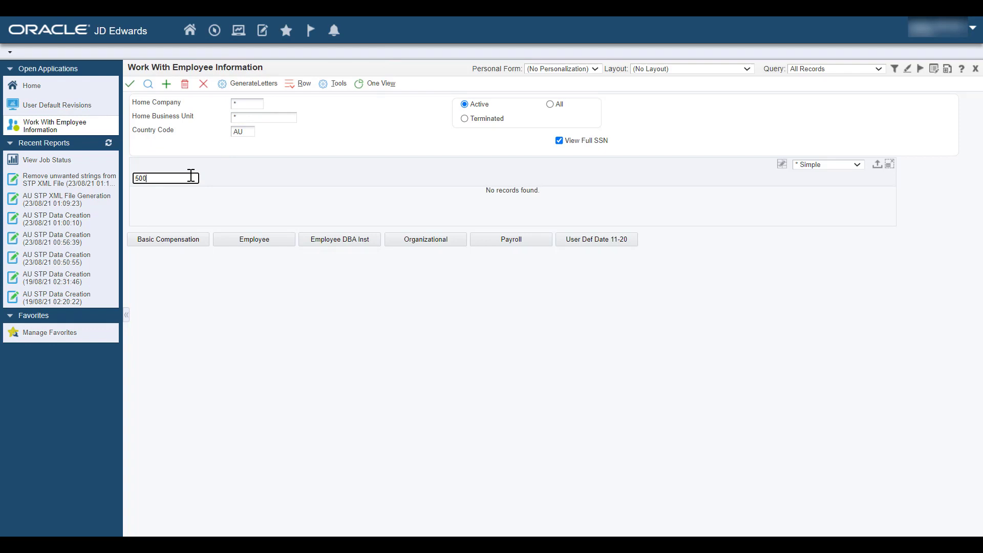
- Find the employee by employee number, open their Australian tax declaration, and review the Medicare Levy Surcharge and Other Details sections
key(Return)
click(137, 213)
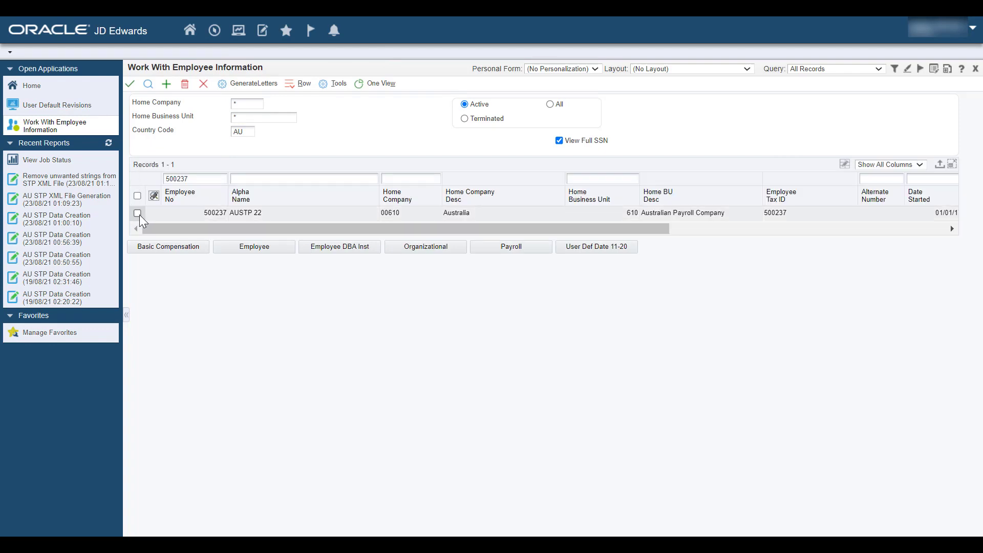
click(302, 84)
click(324, 254)
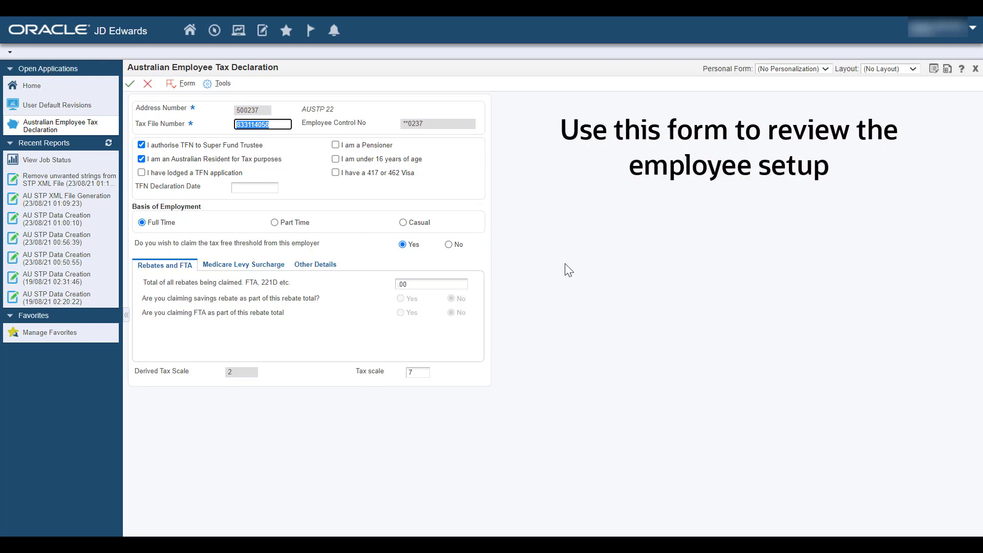
click(244, 264)
click(317, 266)
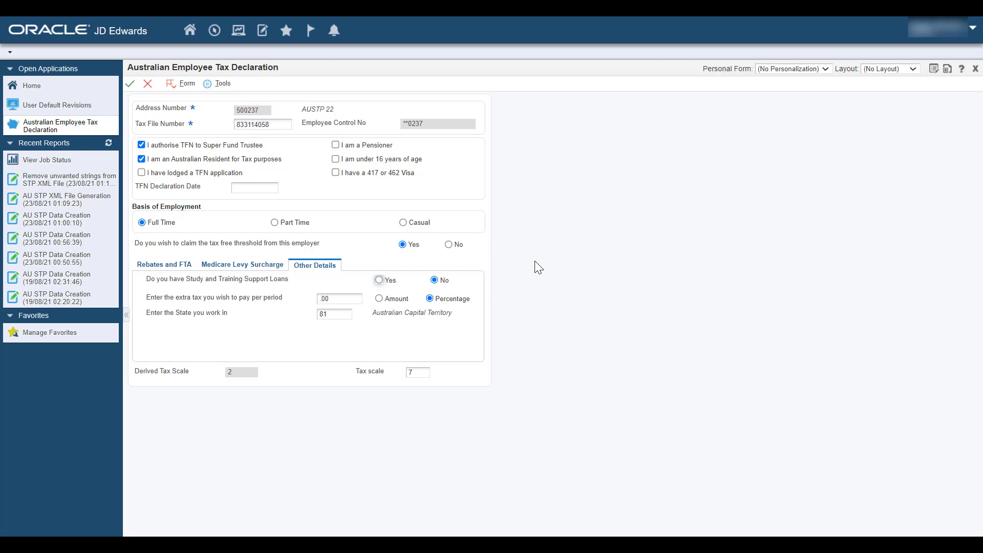
- Go to the G07BUSP1 task menu and open the Australia STP Workbench under Payroll
click(215, 31)
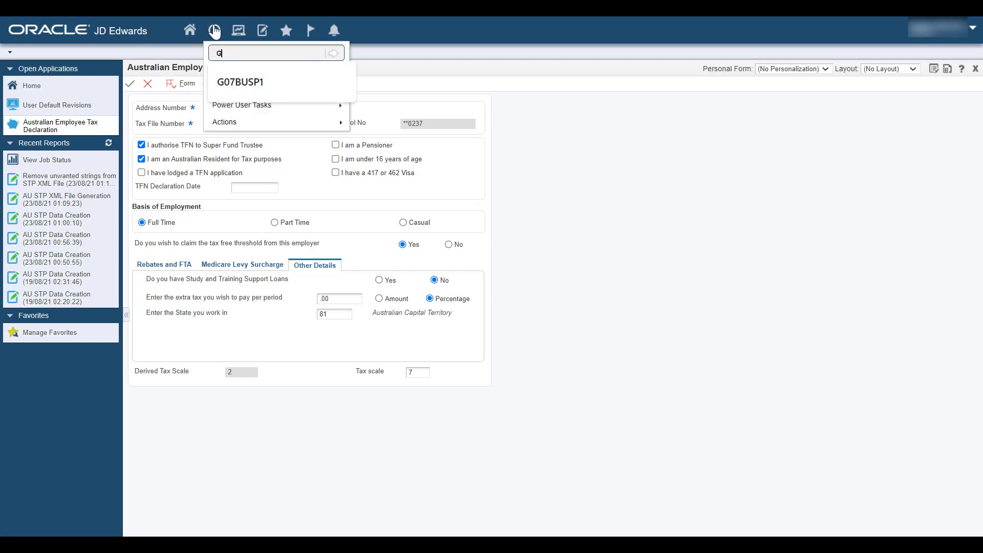
text(G0)
click(333, 53)
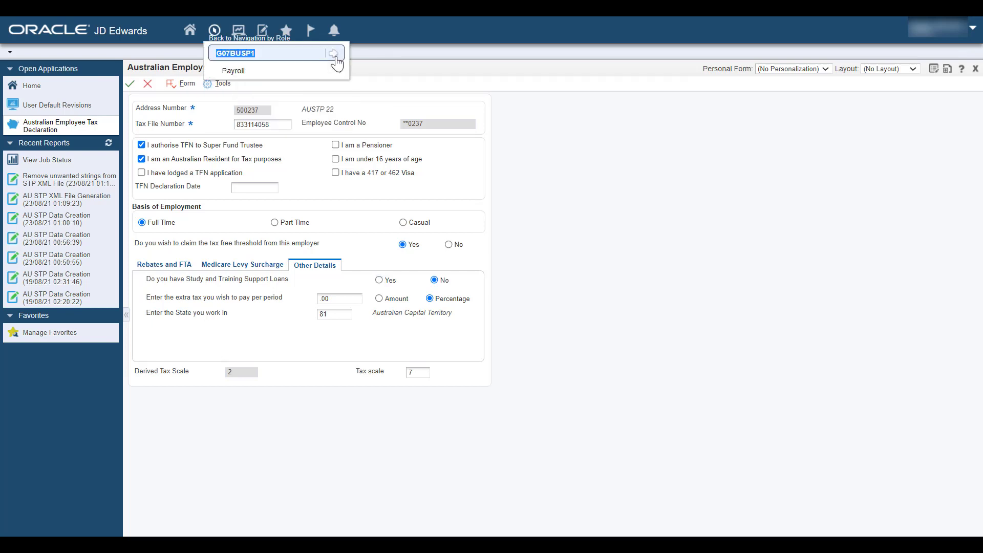
mouse_move(324, 75)
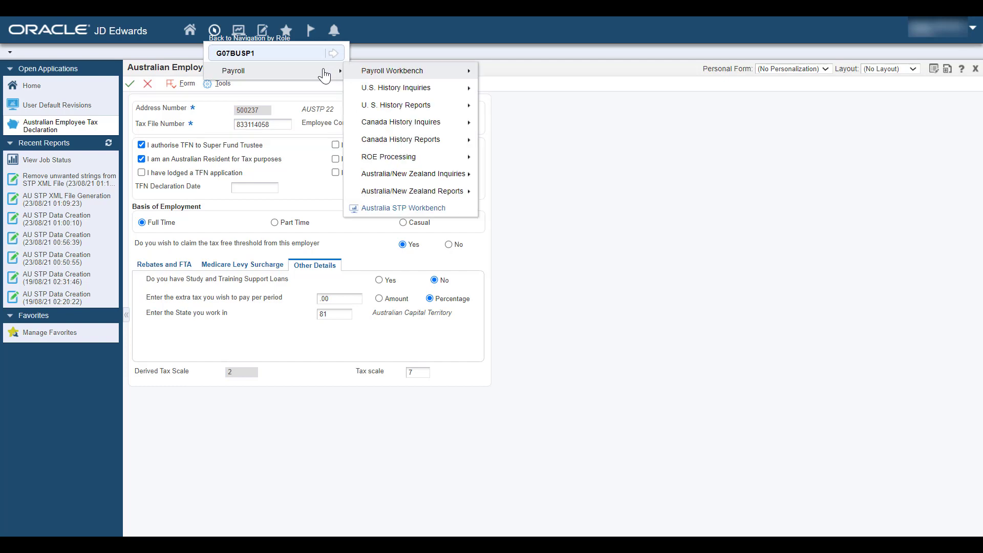
click(393, 209)
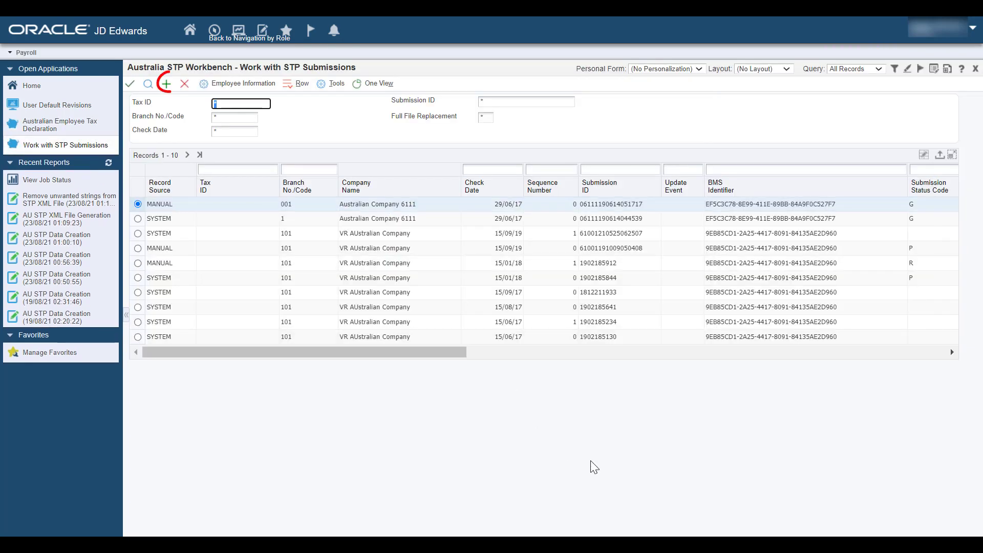
- Start a new STP submission with year 20, check date 30/11/20 and home company 610
click(166, 84)
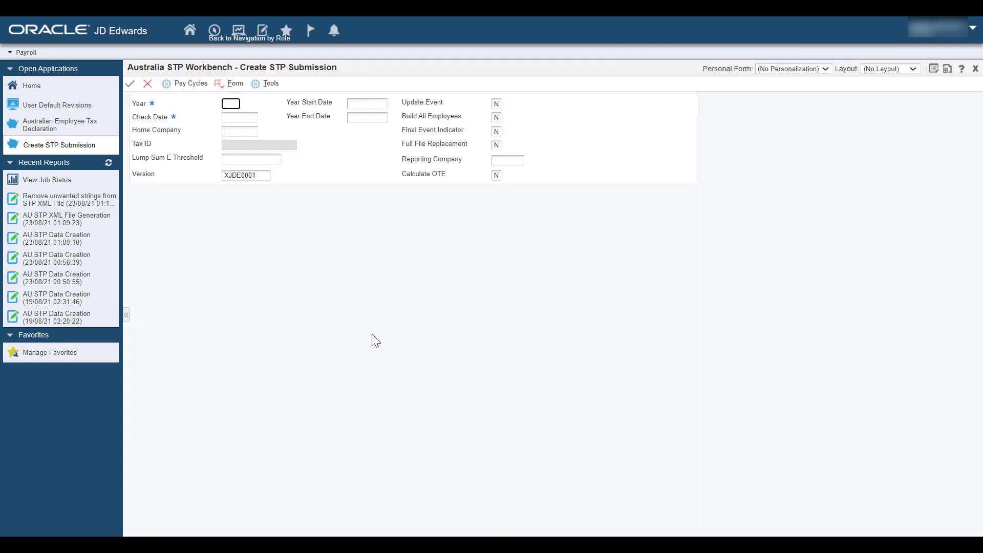
text(20)
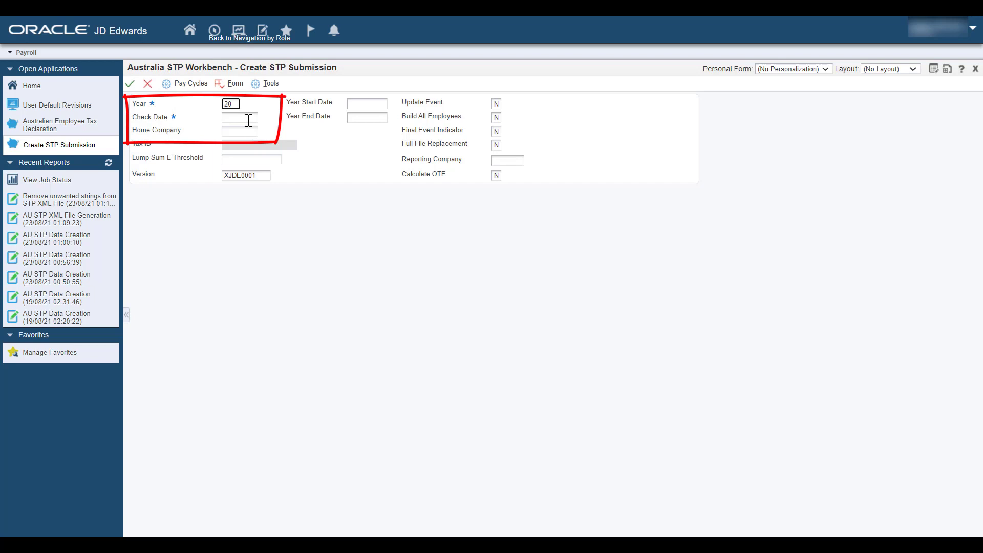
click(248, 119)
text(30/11)
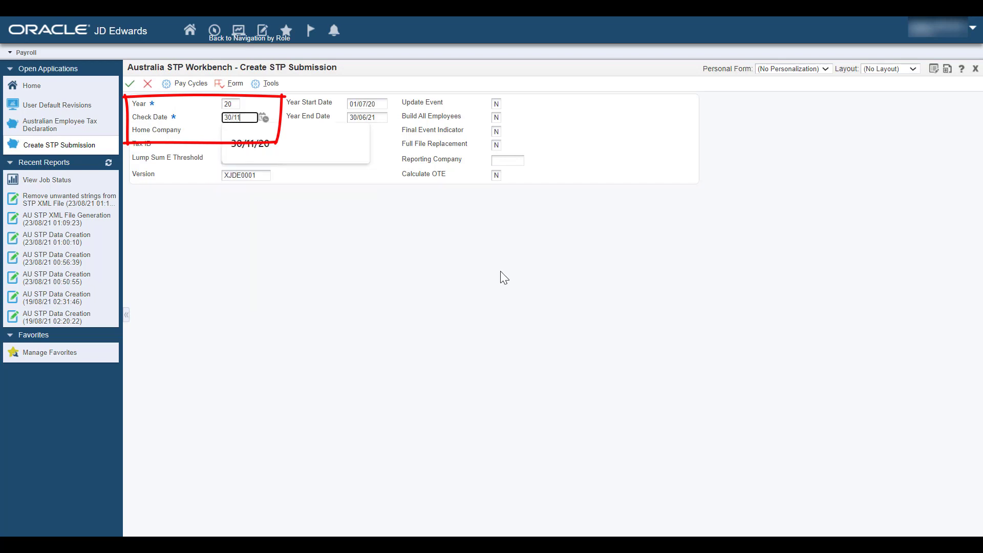
text(/20)
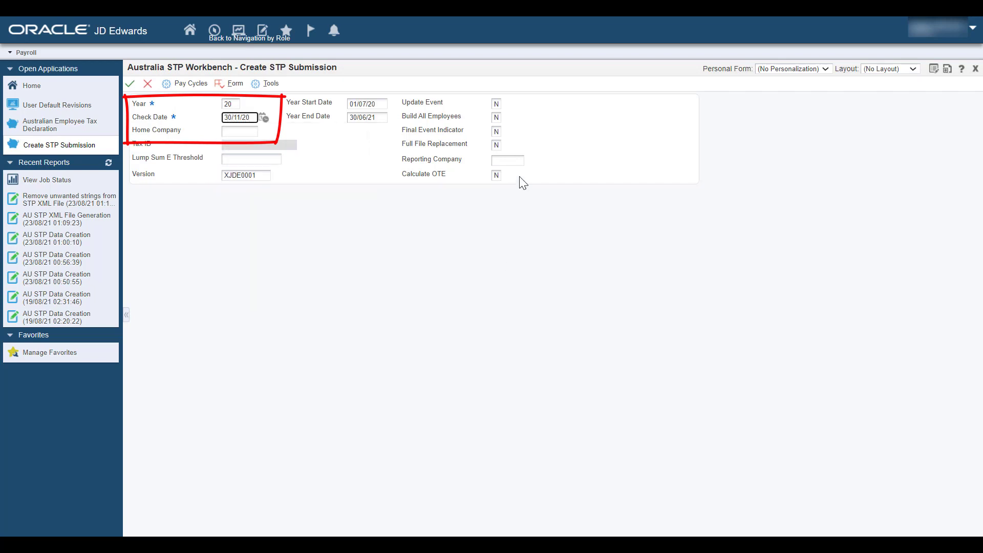
click(232, 132)
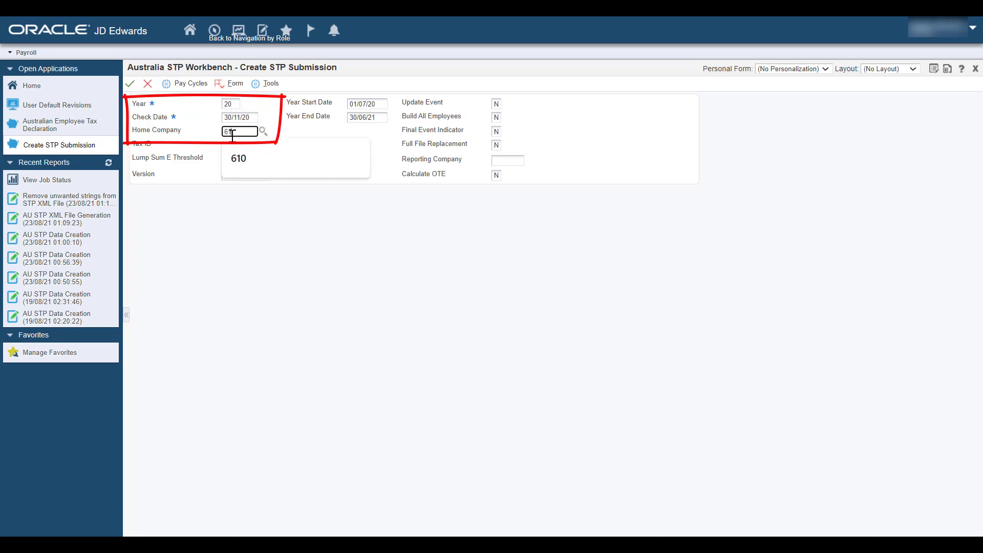
click(246, 186)
click(279, 224)
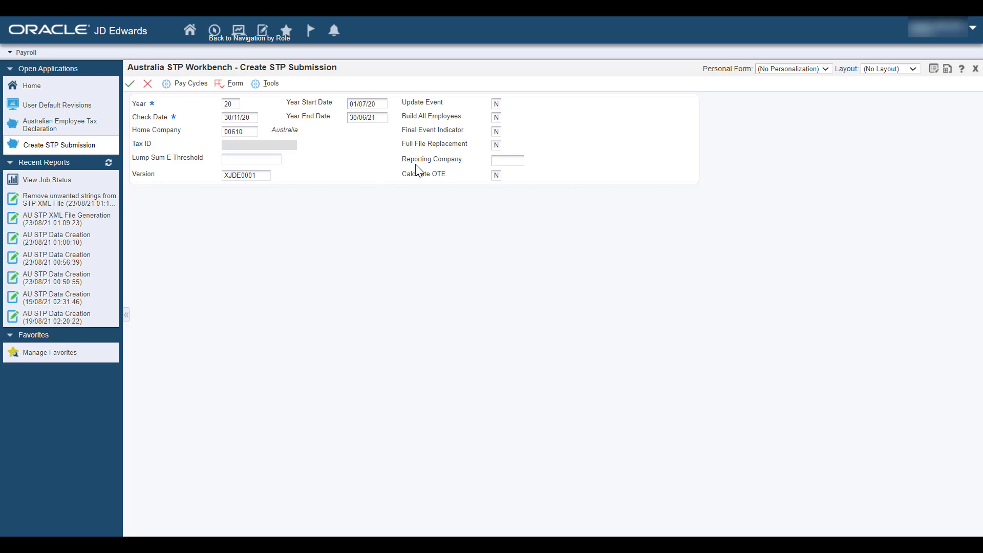
- Set Update Event to Y to reveal its extra options, and return it to N
click(496, 104)
text(Y)
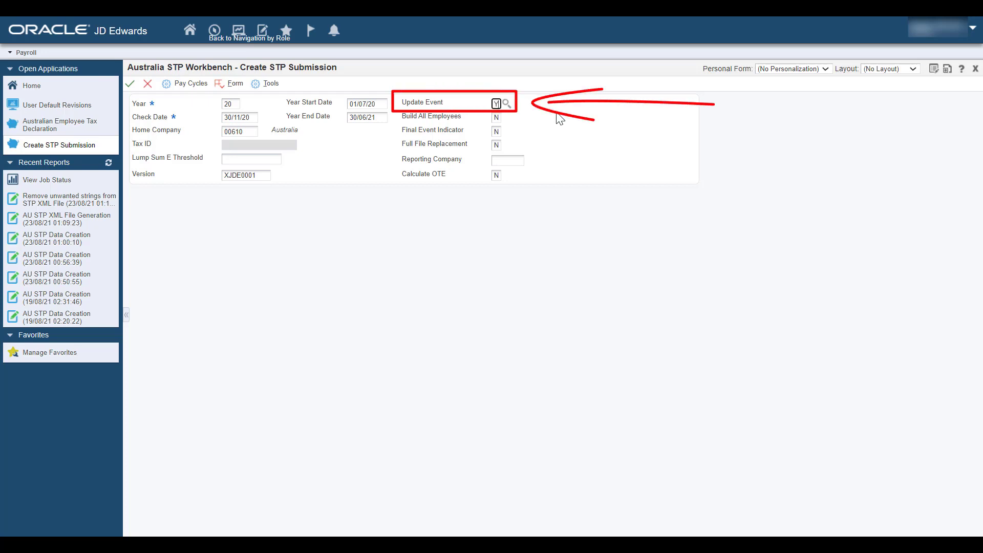
click(597, 149)
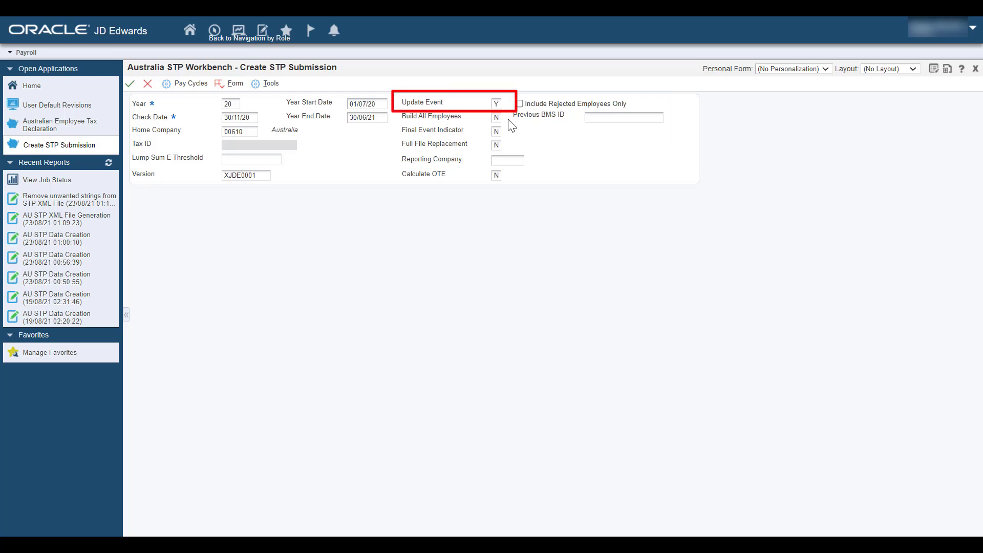
double_click(496, 104)
text(N)
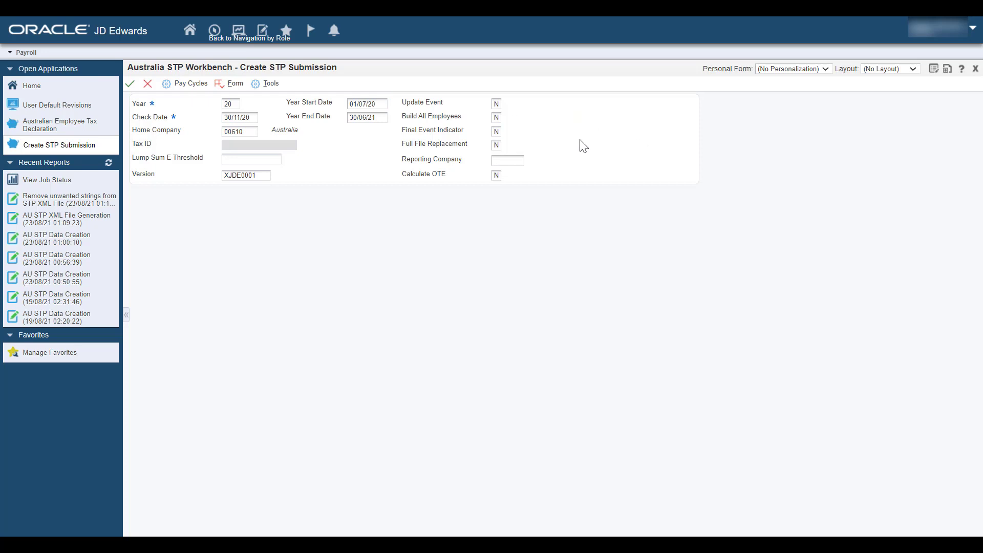
- Set Build All Employees to Y and submit the STP submission, accepting the default printer selection
double_click(496, 117)
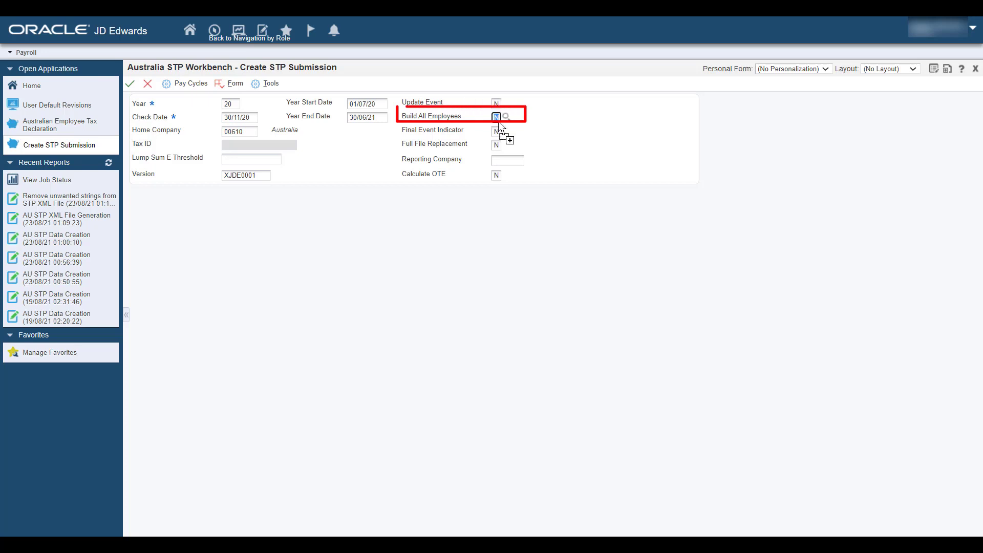
text(Y)
click(553, 206)
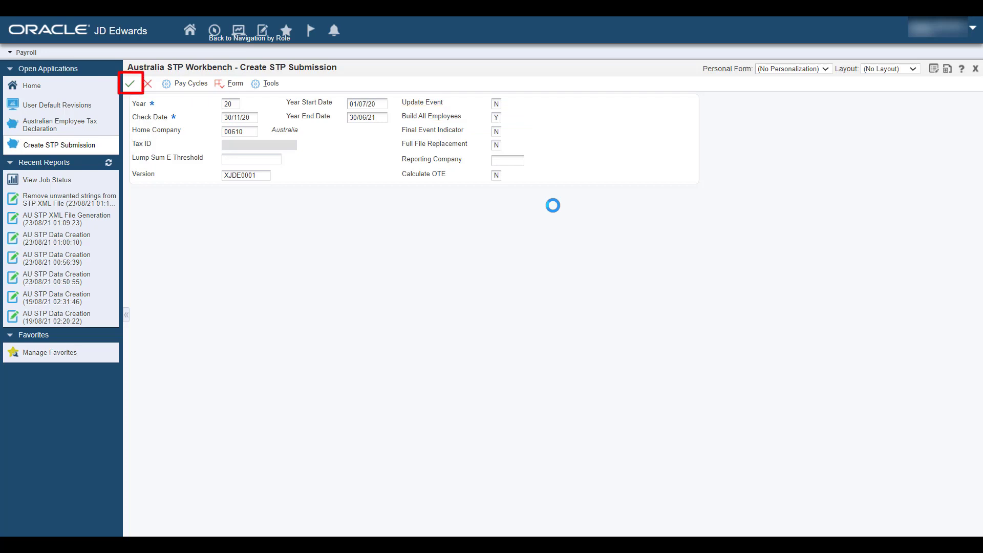
click(130, 84)
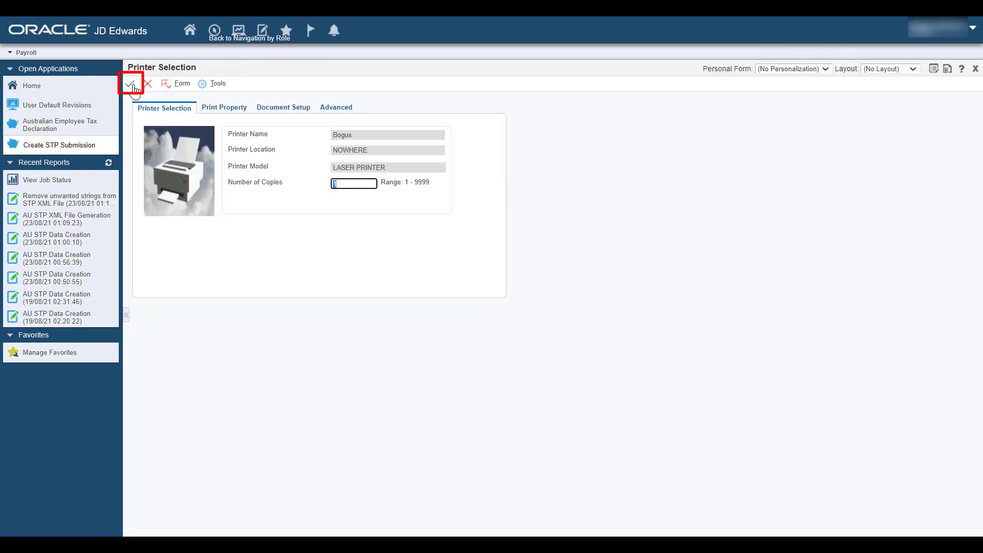
click(131, 85)
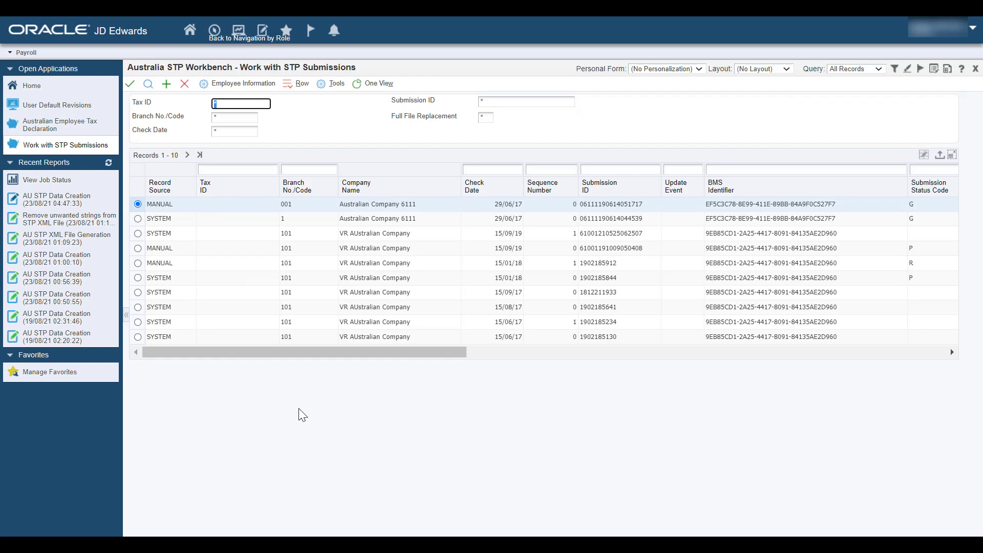
- Open the newest AU STP Data Creation report and review the employees' allowances, lump sums, deductions and termination details
click(54, 205)
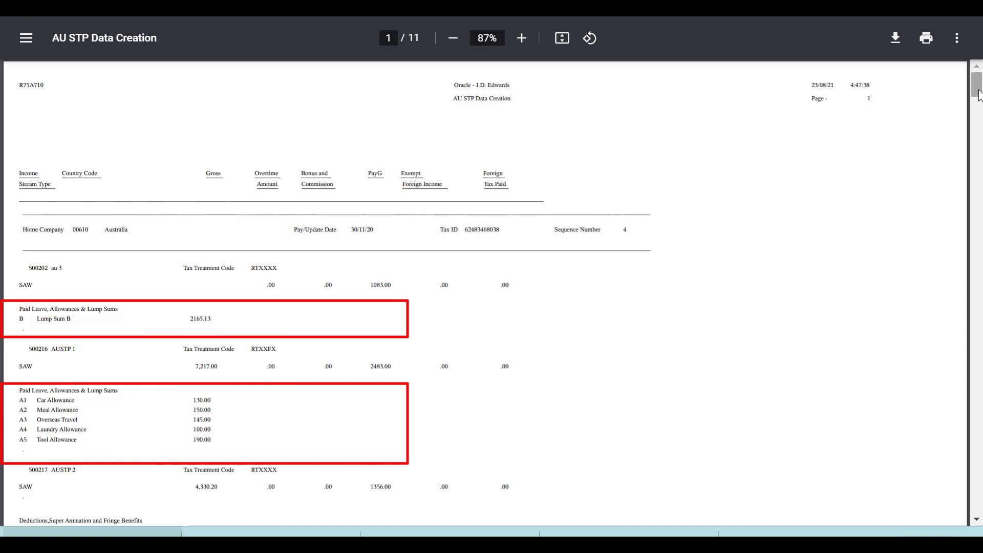
drag(979, 93, 980, 113)
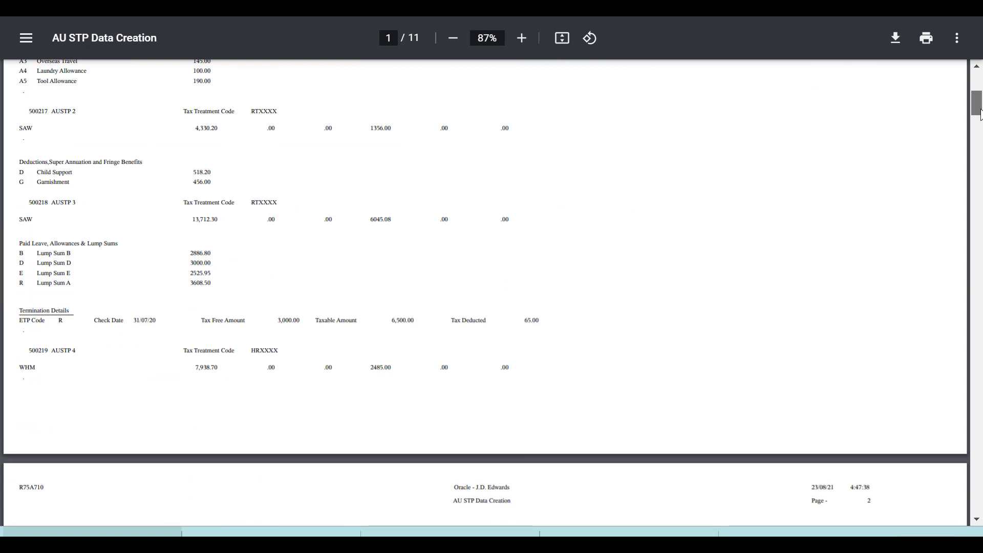
mouse_move(979, 113)
mouse_down()
mouse_move(980, 248)
mouse_move(980, 87)
mouse_up()
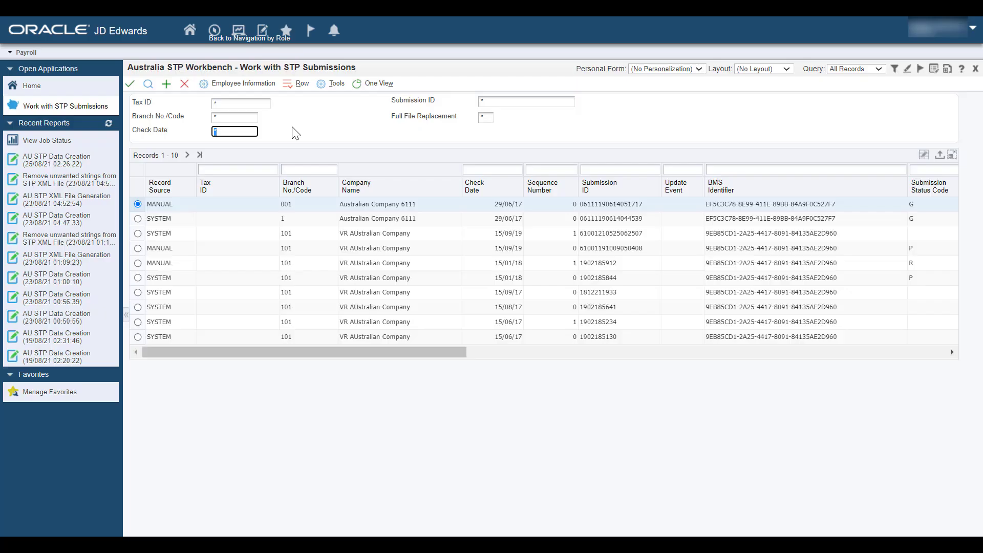
- Find the submission with check date 30/11/20 and examine its employee STP records by income stream, including the additional records
text(30/11/20)
click(148, 85)
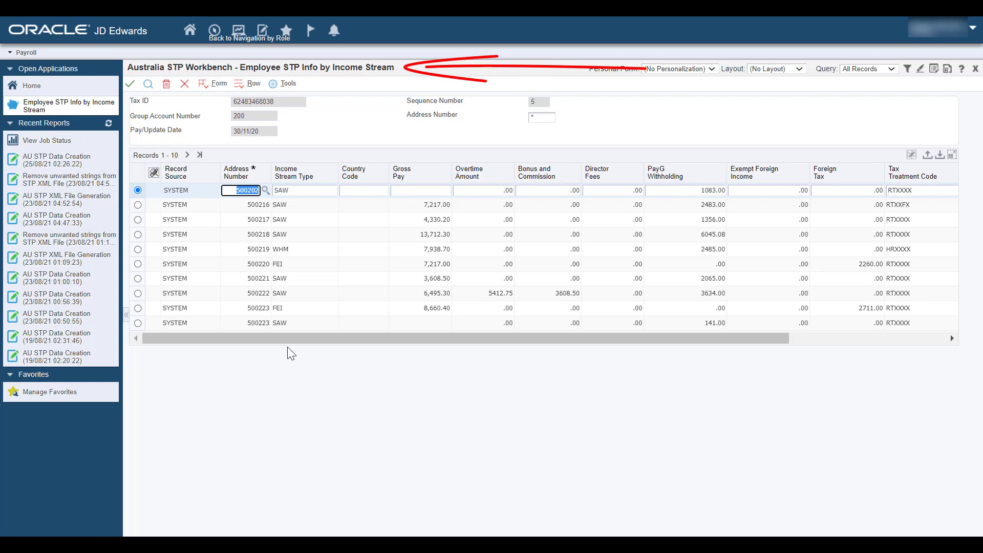
mouse_move(285, 340)
mouse_down()
mouse_move(463, 350)
mouse_move(270, 351)
mouse_up()
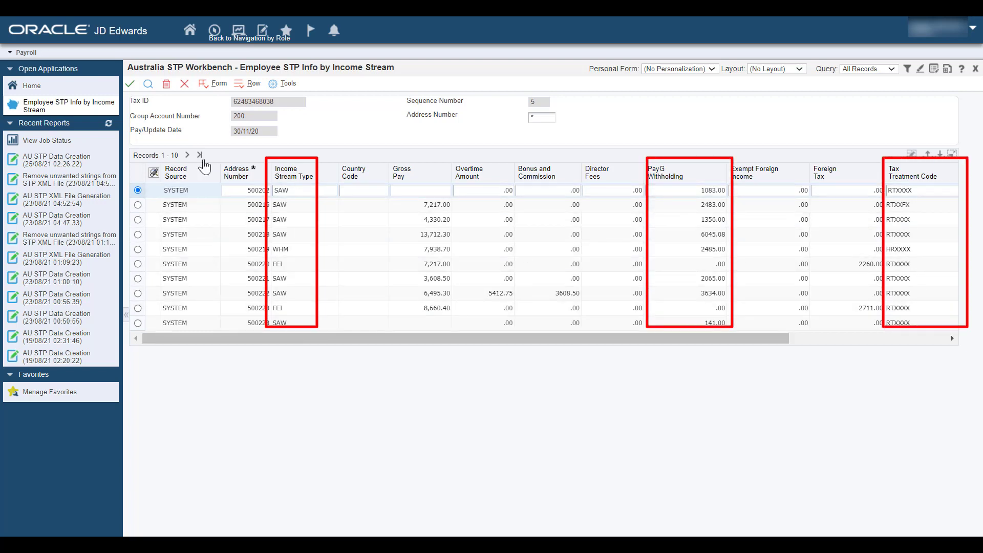
click(188, 154)
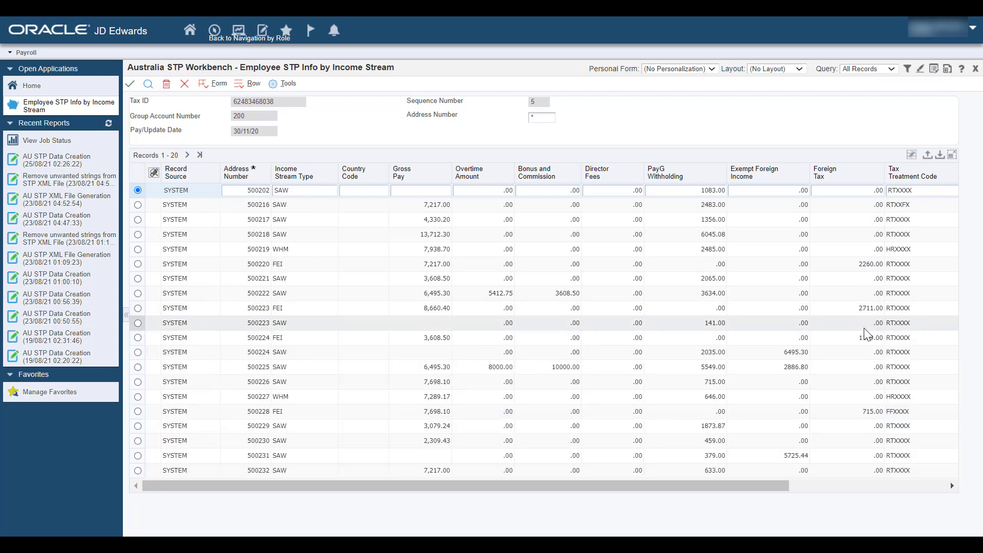
scroll(865, 334, down, 3)
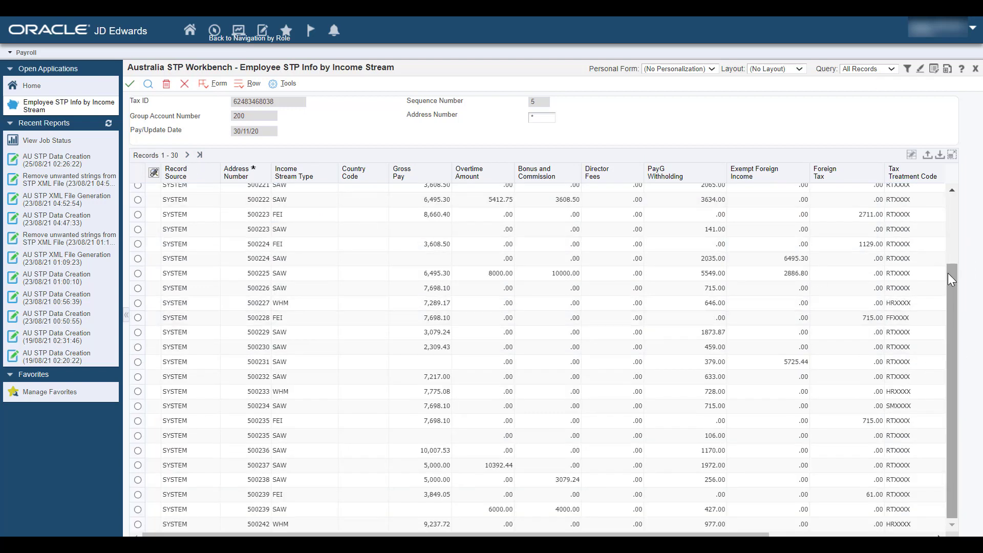
- View the additional data for the SAW record with the 10392.44 overtime amount, and return to the income stream list
click(138, 465)
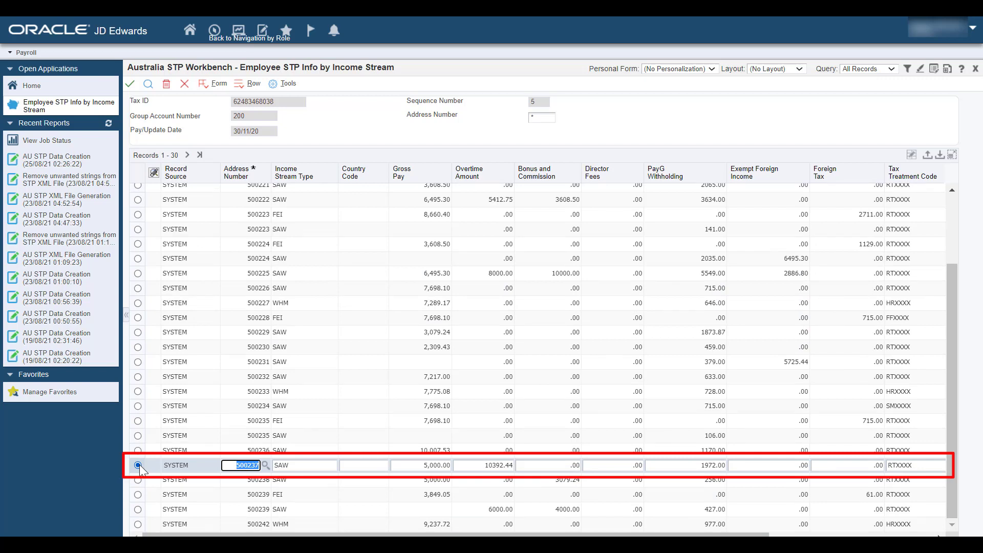
click(250, 83)
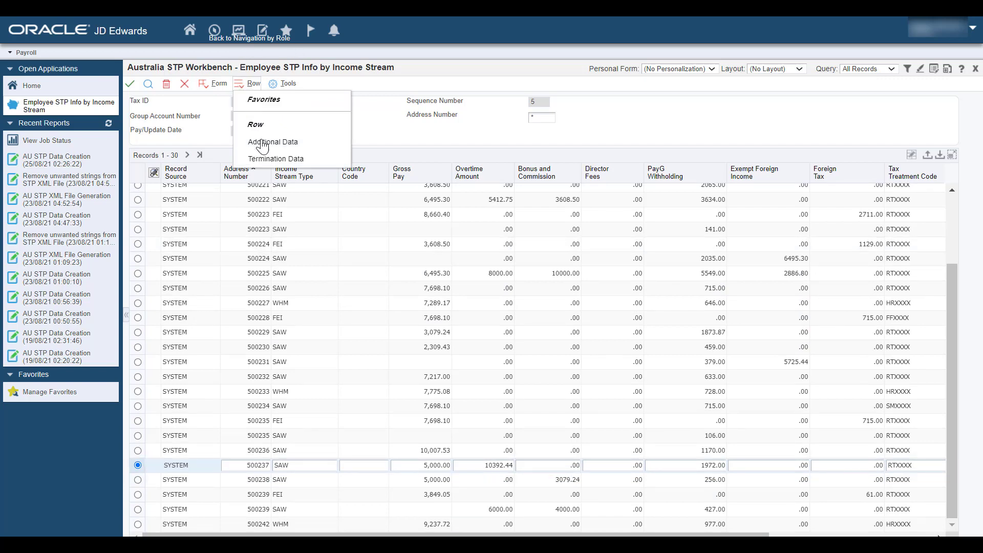
click(260, 138)
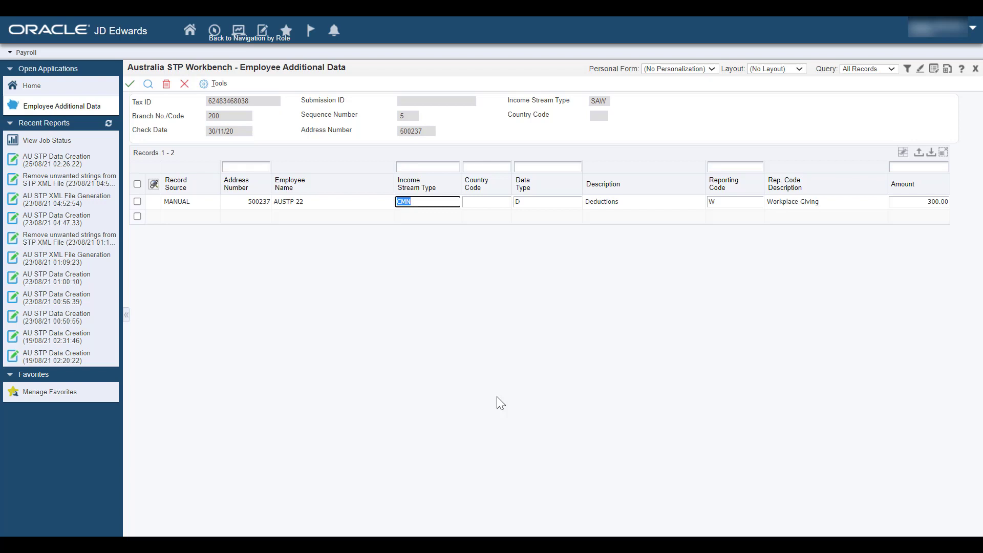
click(184, 84)
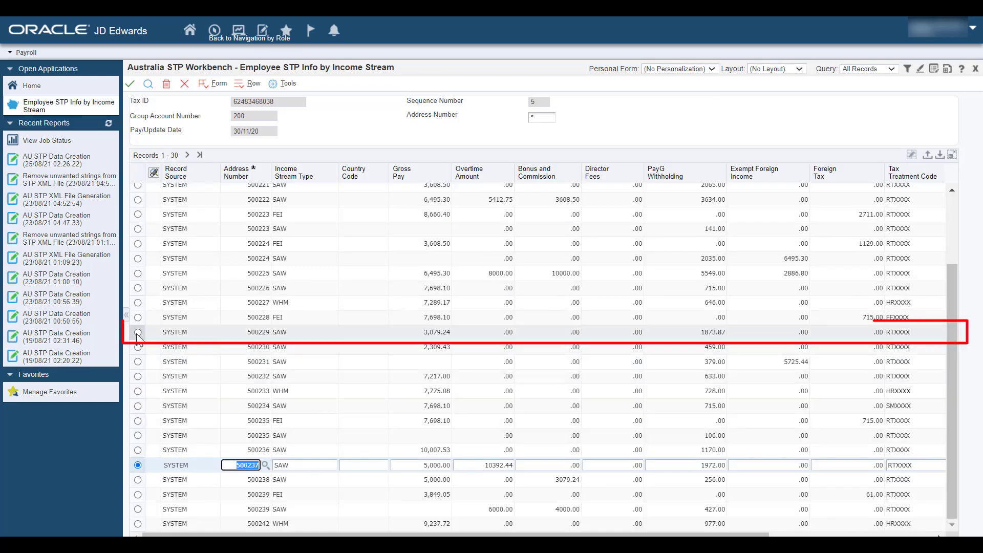
- View the termination data for the SAW record with 3,079.24 gross pay, and return to the income stream list
click(137, 333)
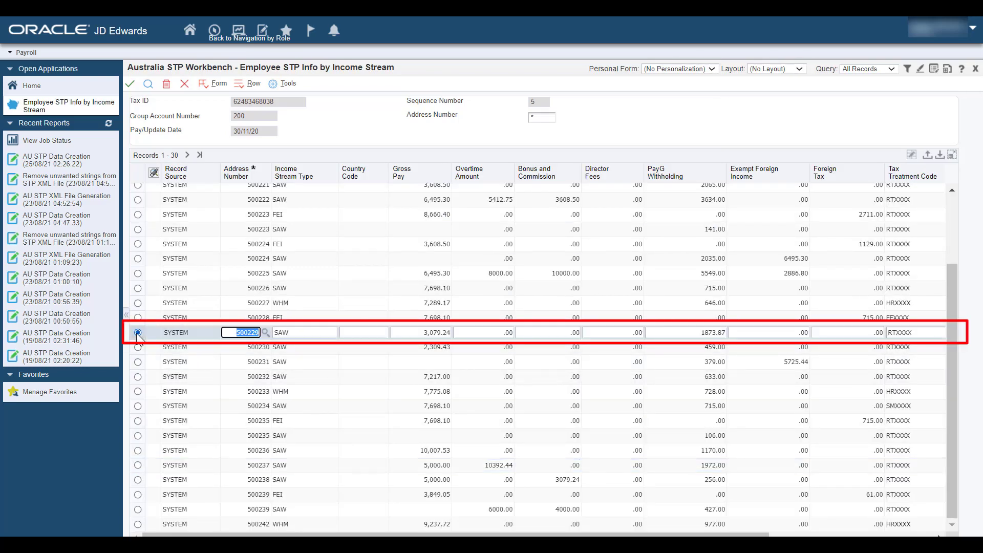
click(239, 83)
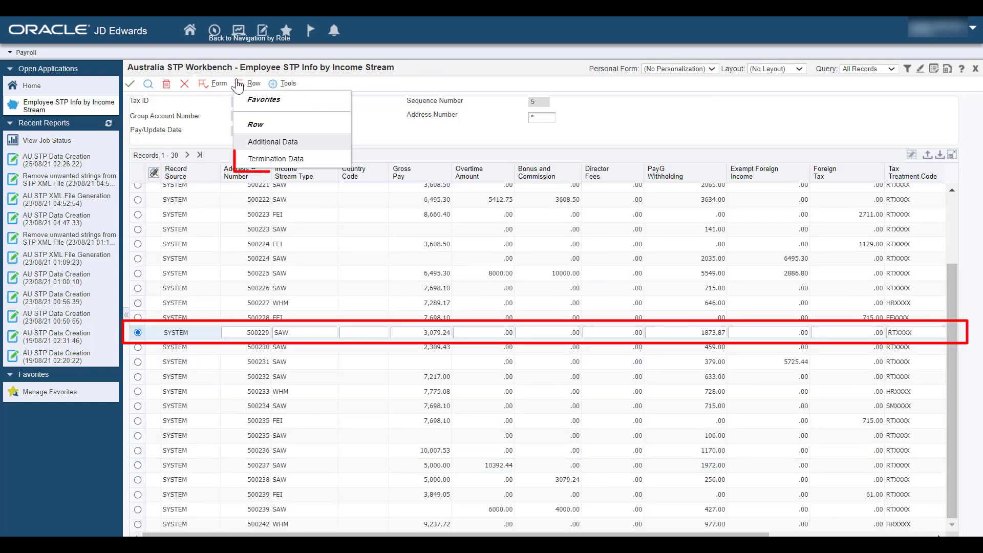
click(263, 162)
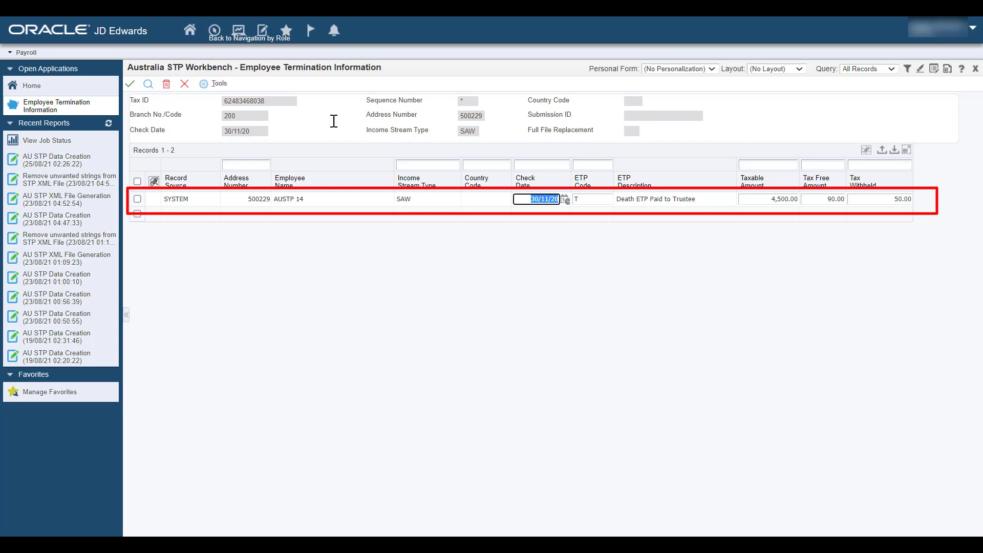
click(185, 86)
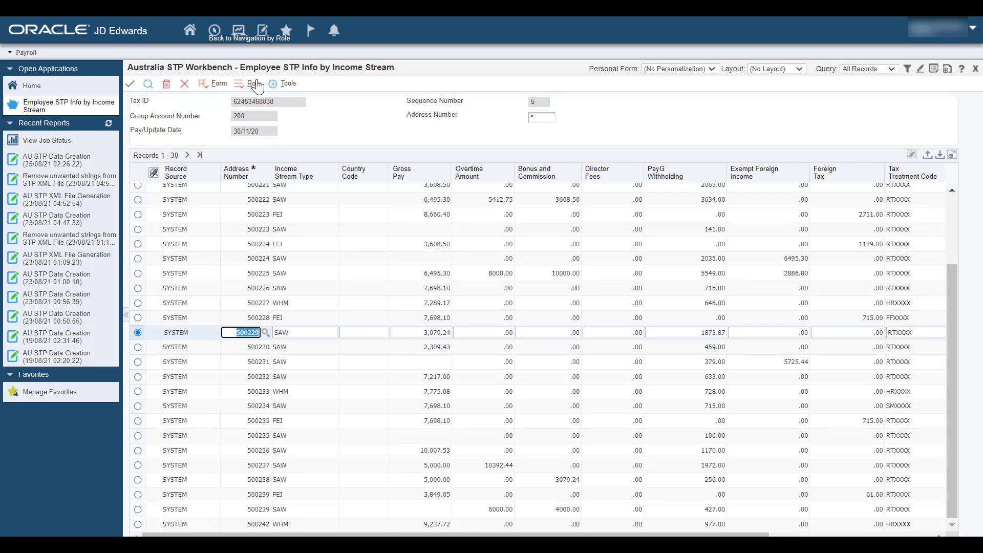
- Generate the XML for the 30/11/20 submission with sequence number 5, skipping the errors, and refresh the submissions list
click(186, 86)
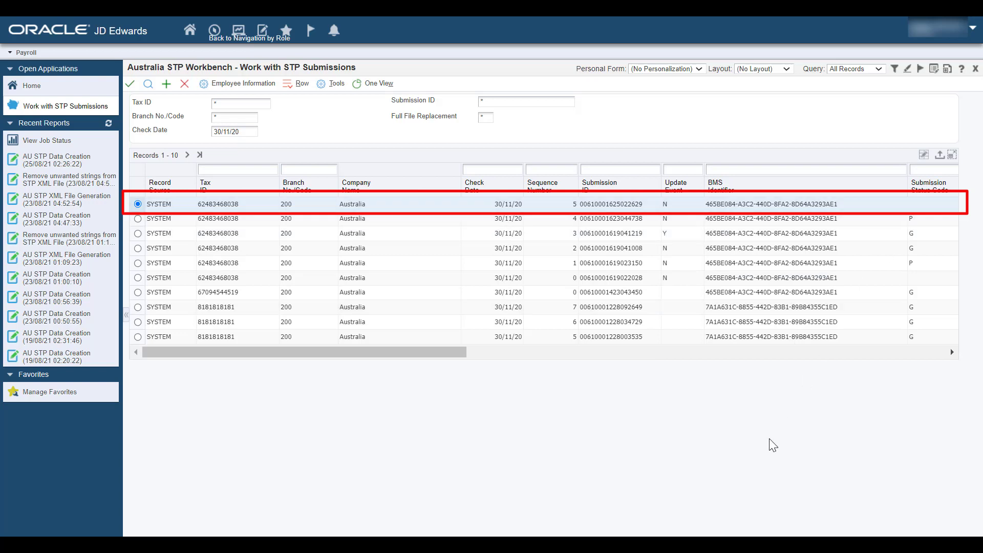
click(287, 88)
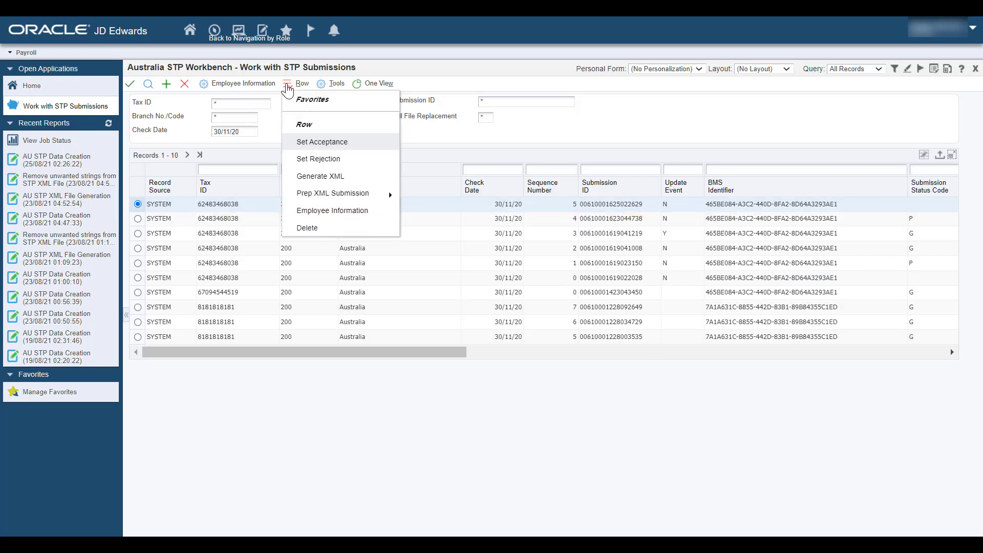
click(336, 177)
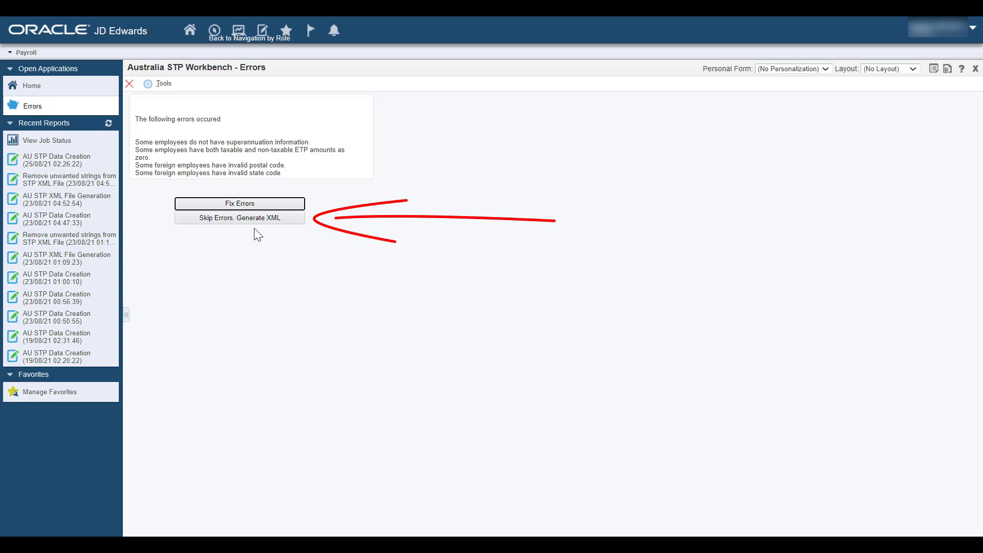
click(245, 218)
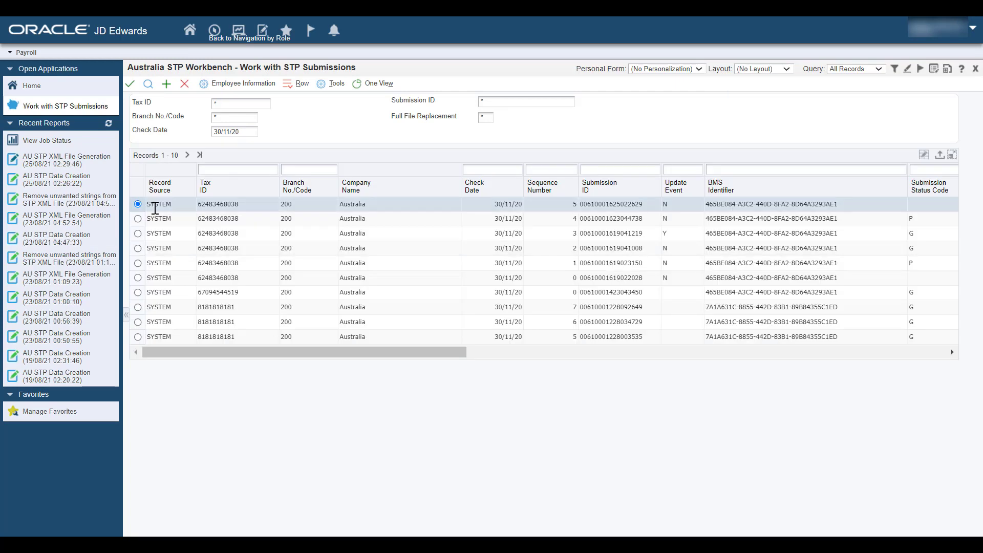
click(149, 85)
- Open application P95641 and check the XML archive path of report definition RD75A730, AU STP Employer XML Generation, leaving it unchanged
click(215, 32)
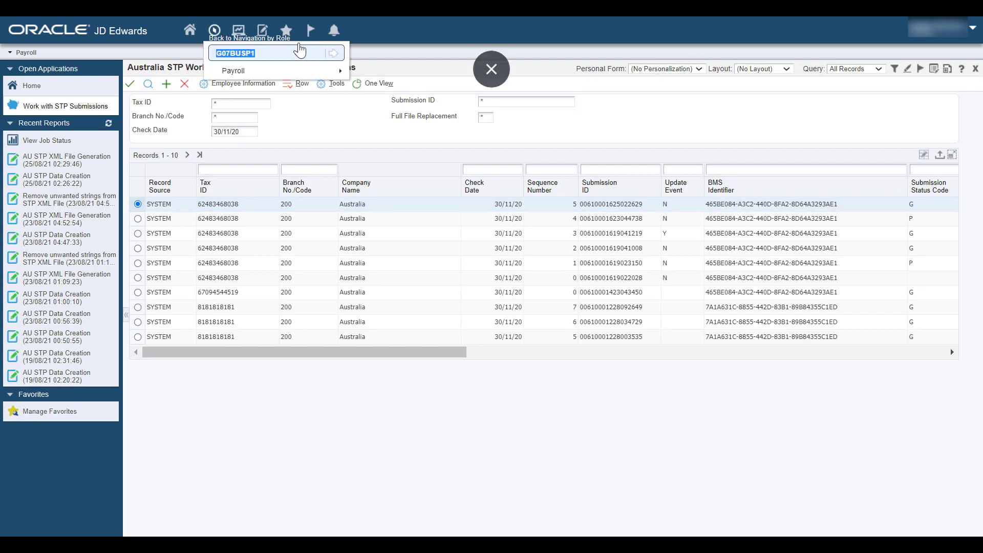
text(P95641)
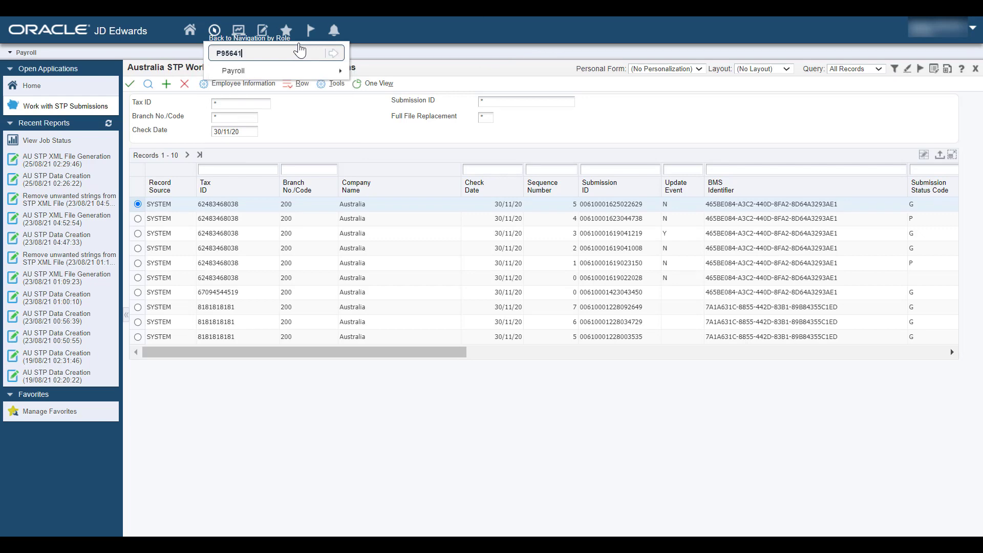
key(Return)
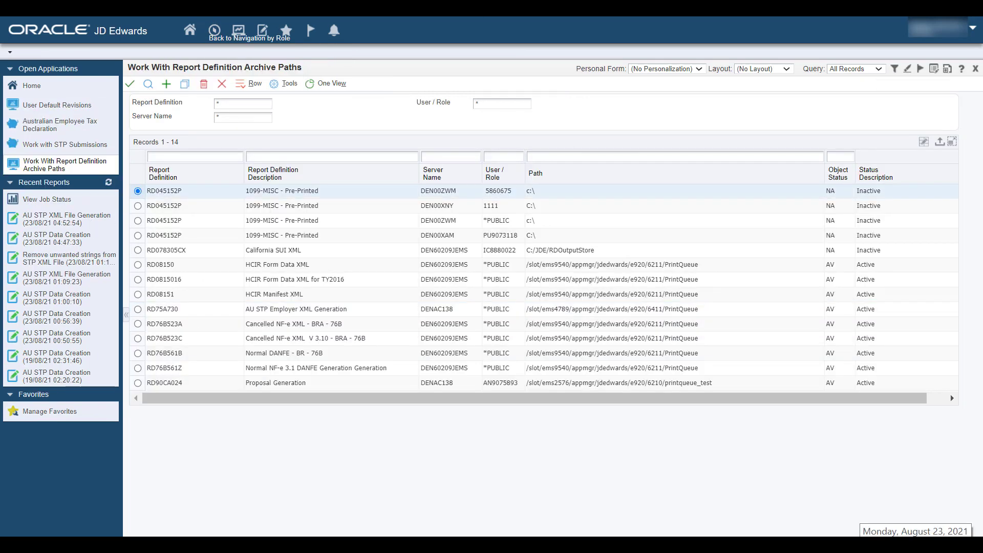
click(138, 309)
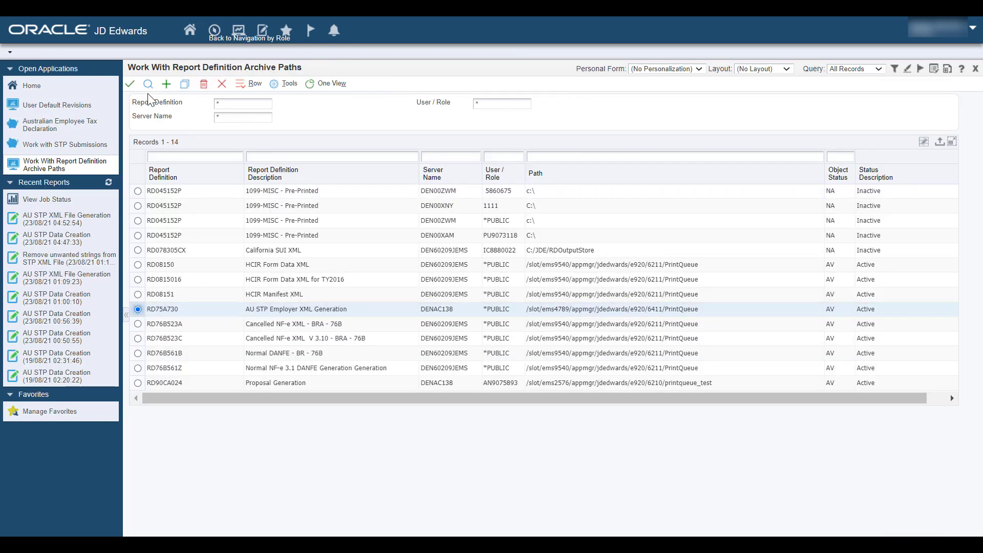
click(132, 85)
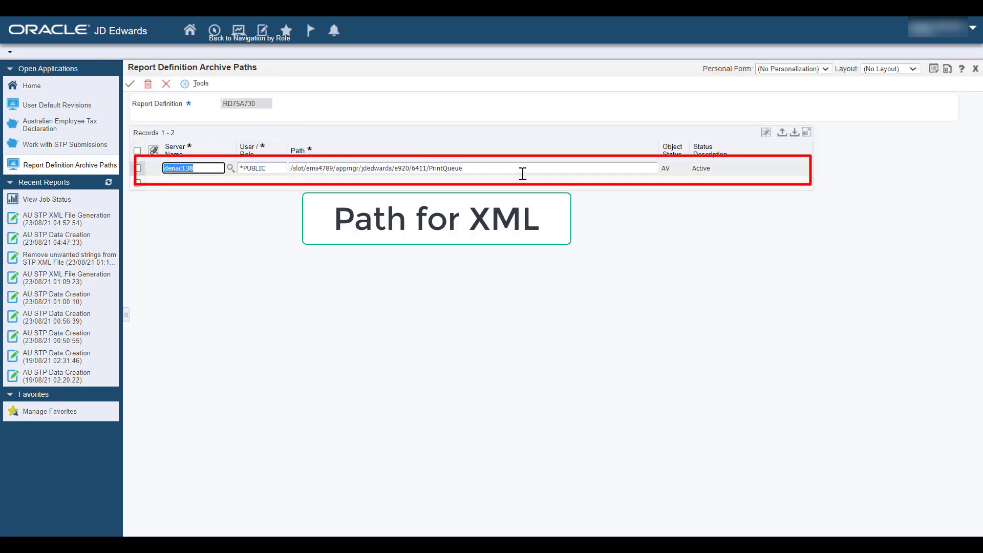
click(167, 85)
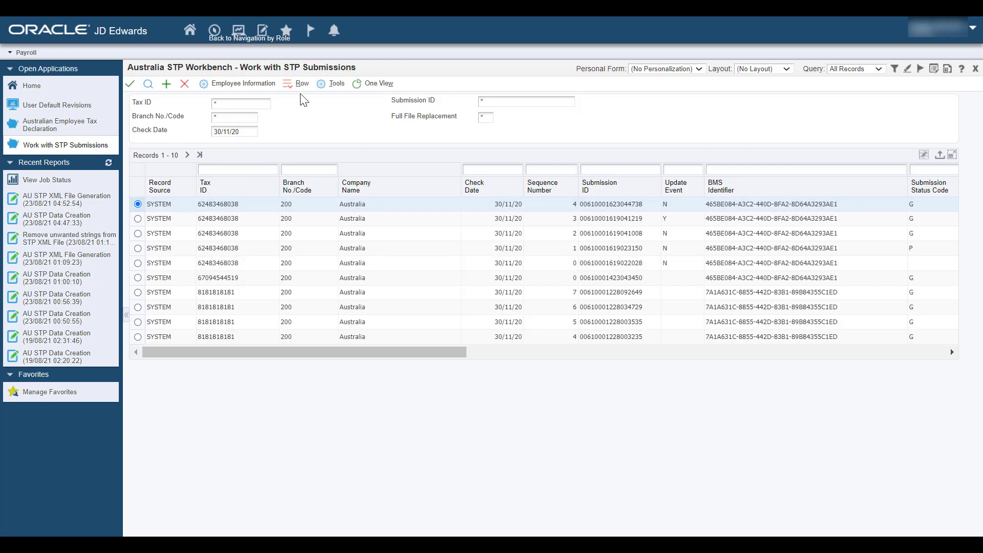
- Submit the prepared XML for the sequence 4 submission, confirming the authorisation declaration and accepting the printer settings, and refresh the submissions list
click(290, 86)
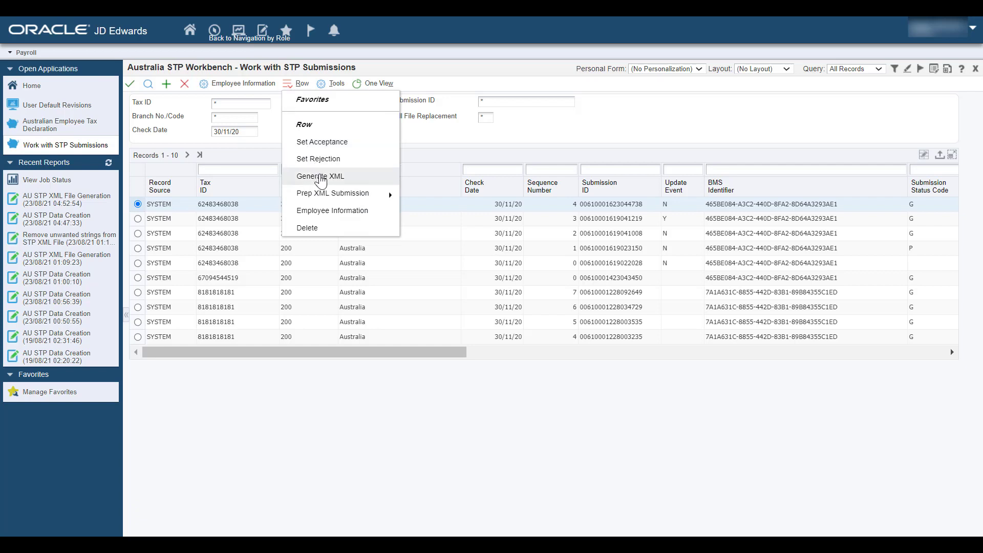
mouse_move(325, 197)
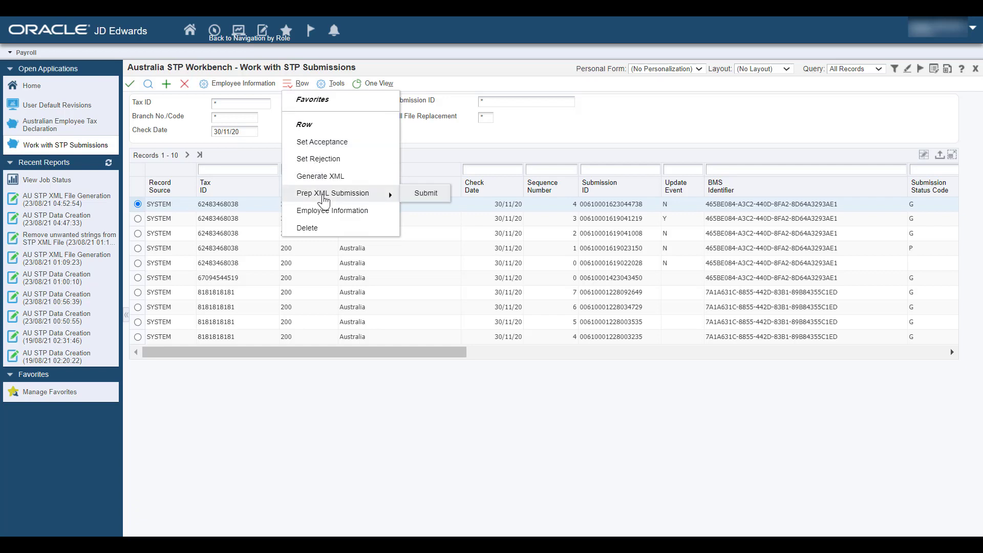
click(416, 198)
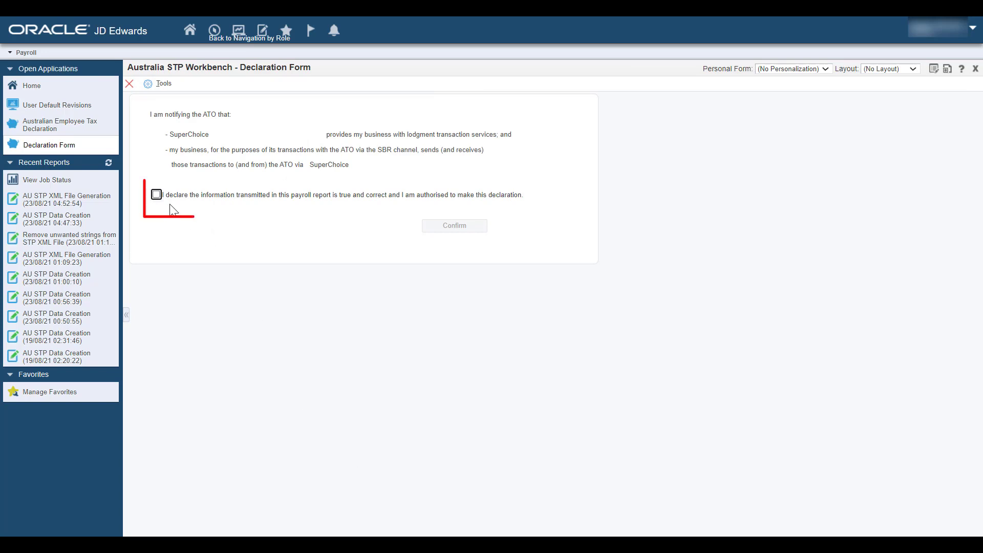
click(156, 194)
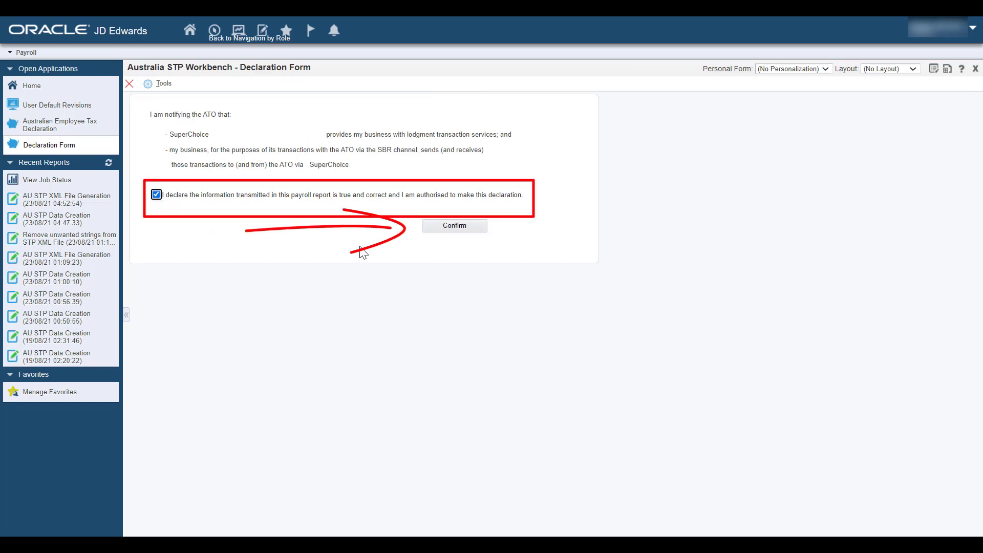
click(451, 230)
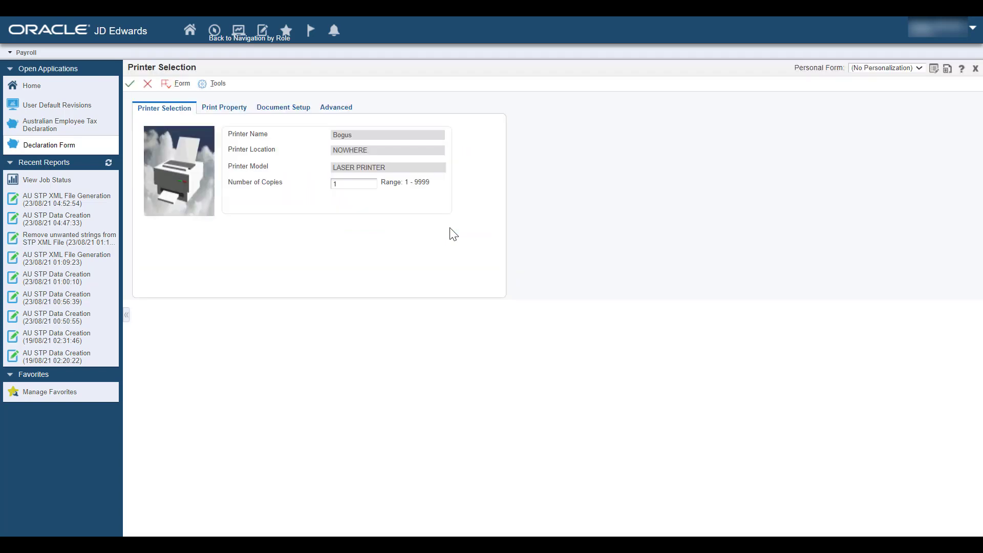
click(131, 85)
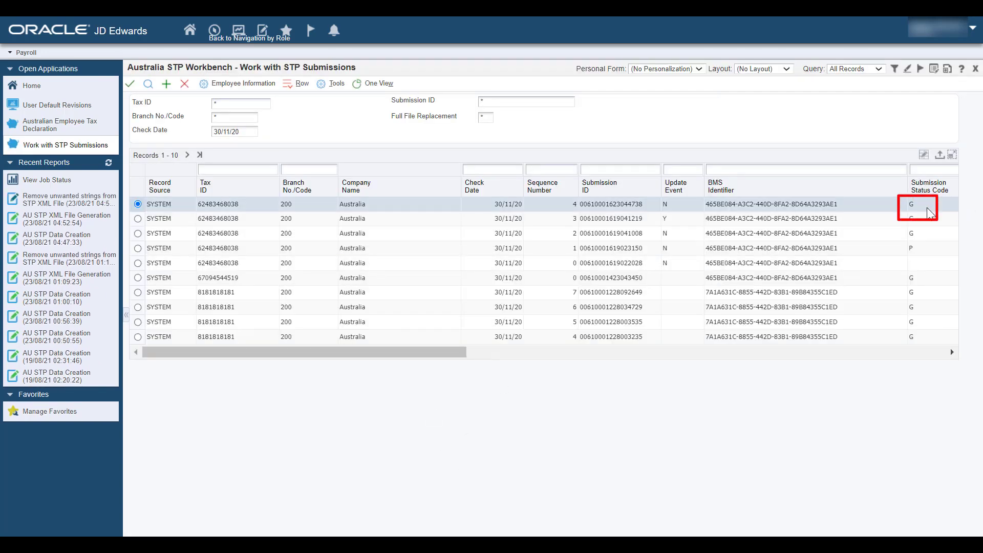
click(149, 92)
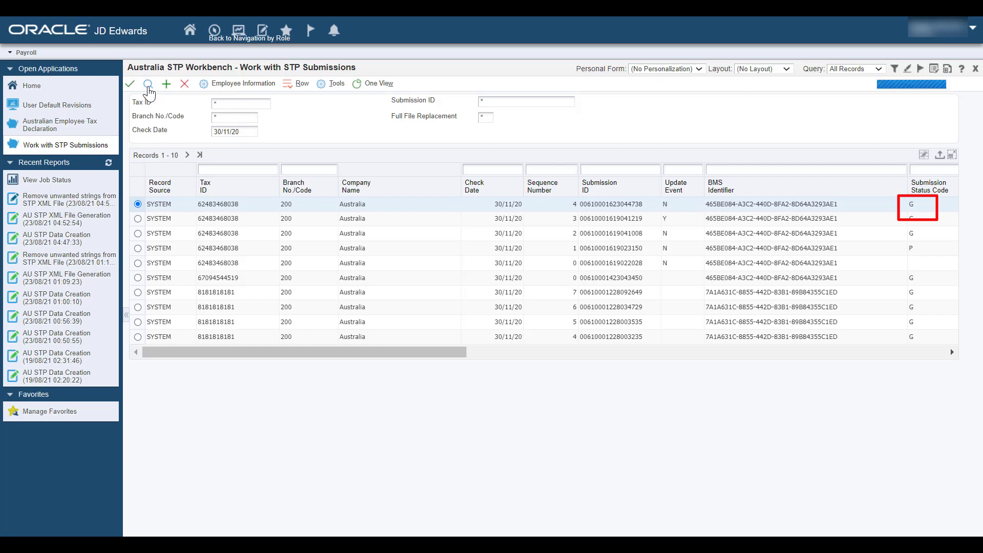